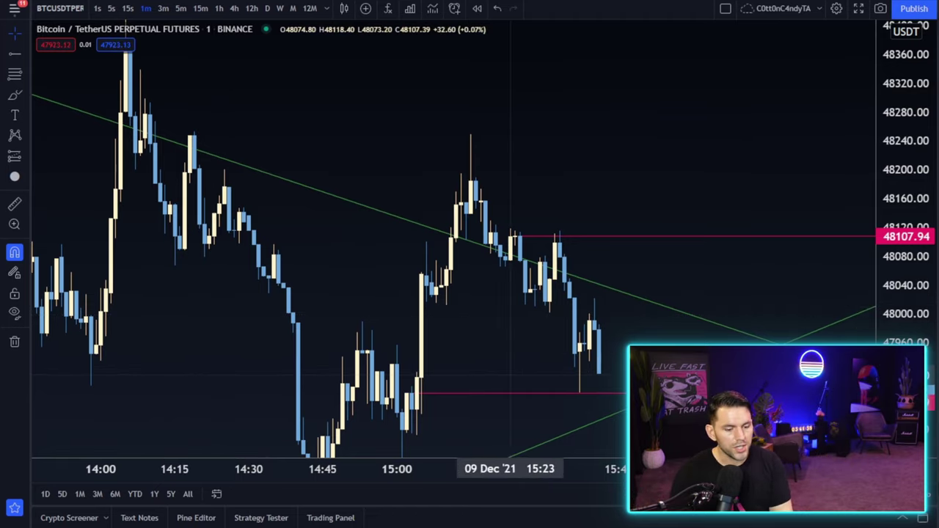
- Drag the upper red horizontal level down to 47958.81, just above the latest candles
click(504, 396)
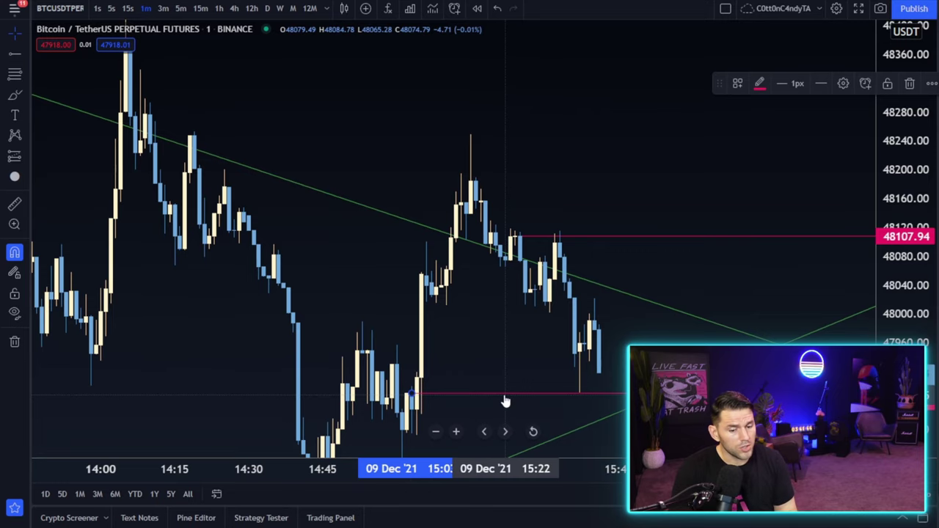
drag(520, 365, 459, 308)
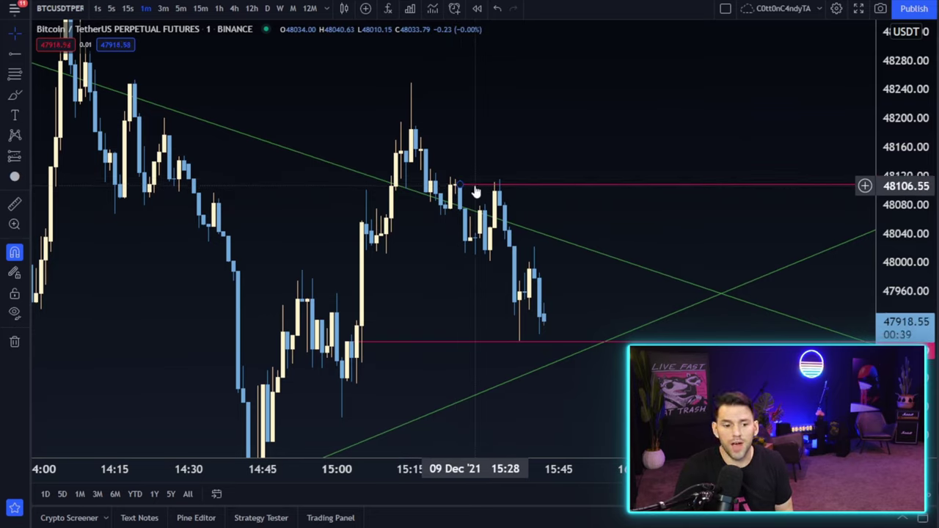
drag(459, 188, 526, 296)
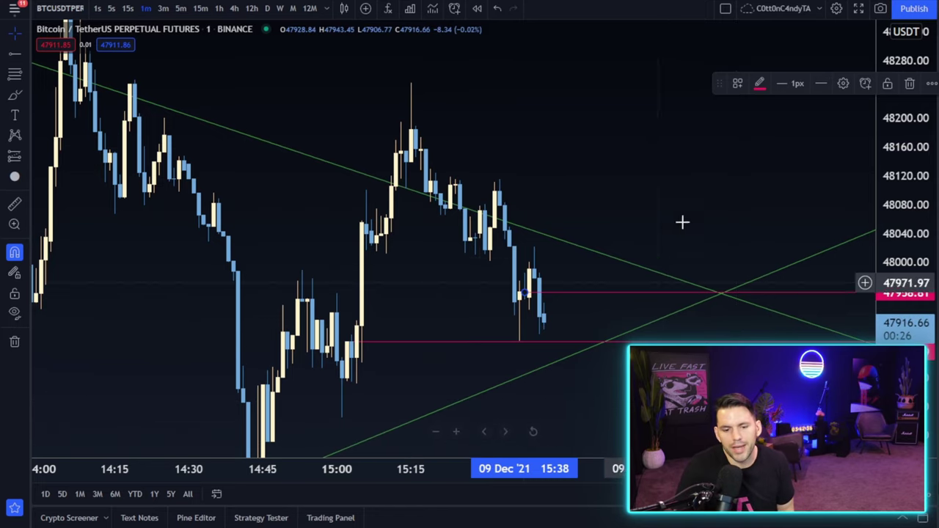
key(alt+b)
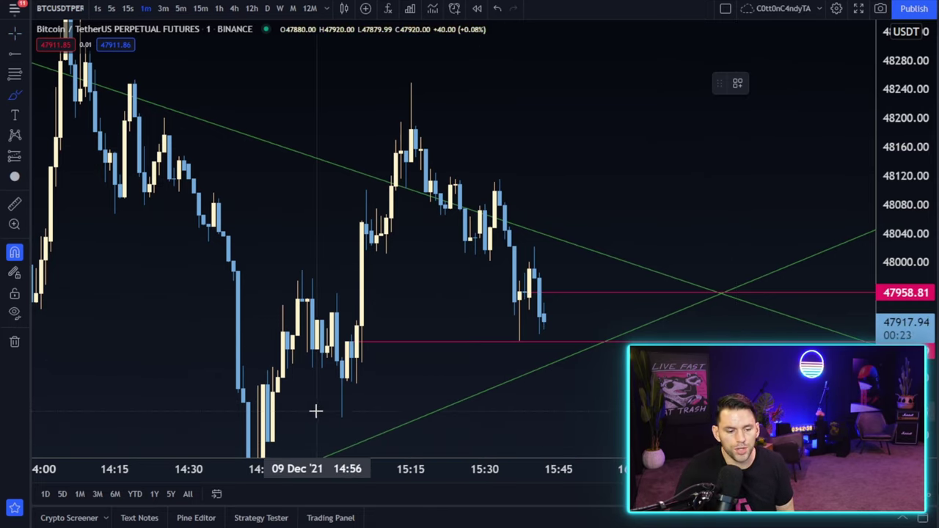
drag(325, 420, 391, 424)
drag(342, 364, 439, 365)
drag(412, 336, 336, 344)
mouse_move(427, 342)
mouse_down()
mouse_move(525, 339)
mouse_move(515, 345)
mouse_move(525, 331)
mouse_up()
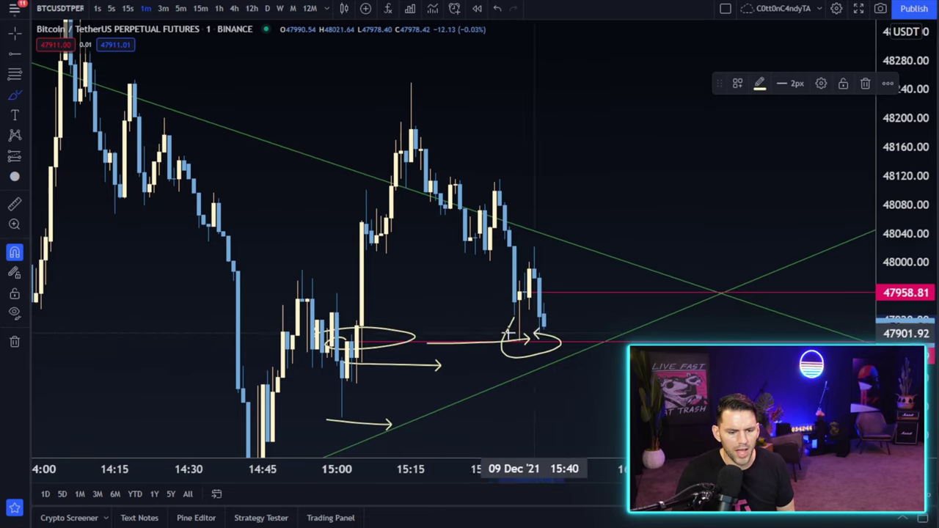
key(ctrl+z)
key(ctrl+z)
key(ctrl+z)
key(ctrl+z)
key(ctrl+z)
key(ctrl+z)
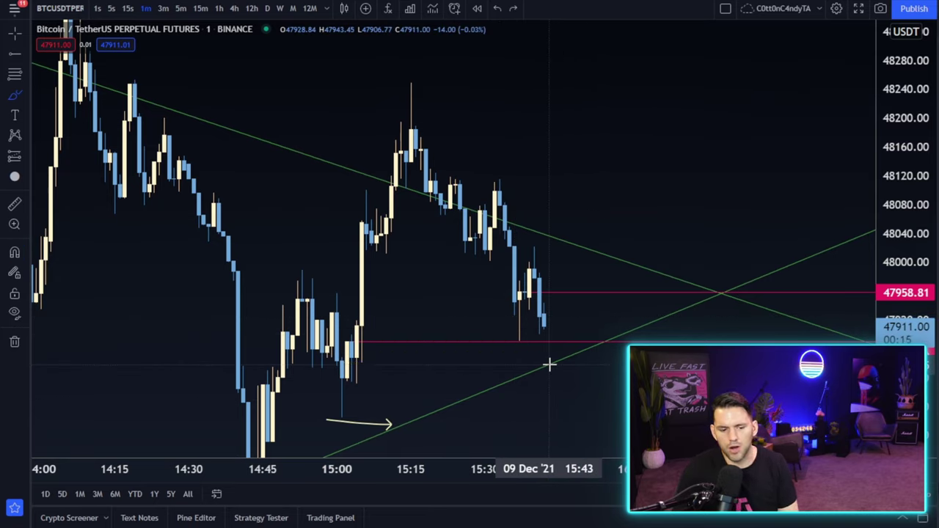
drag(331, 422, 407, 416)
drag(351, 384, 406, 388)
drag(513, 342, 608, 351)
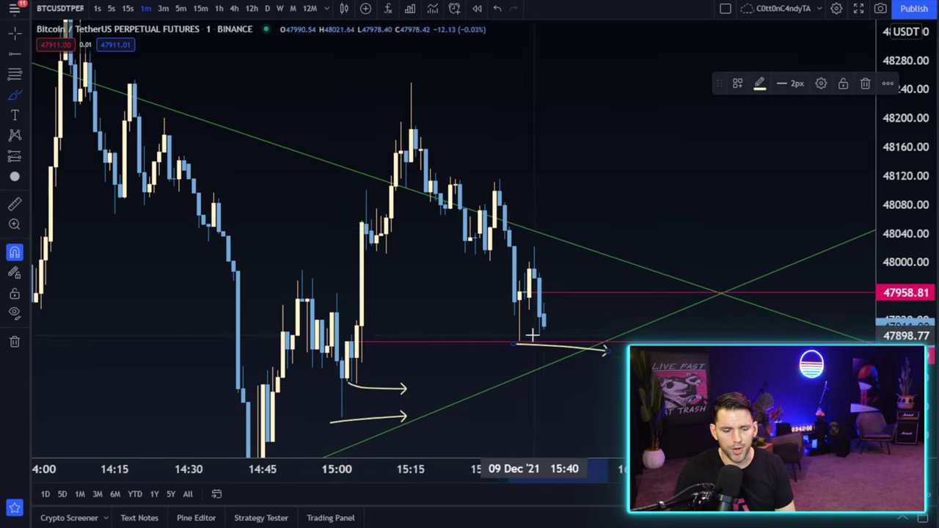
drag(539, 335, 555, 336)
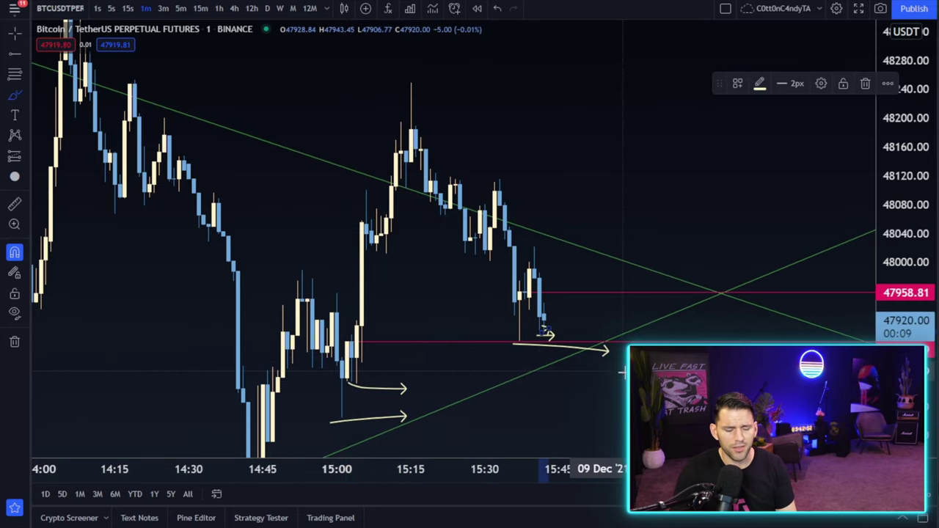
key(ctrl+z)
key(ctrl+z)
key(ctrl+z)
key(ctrl+z)
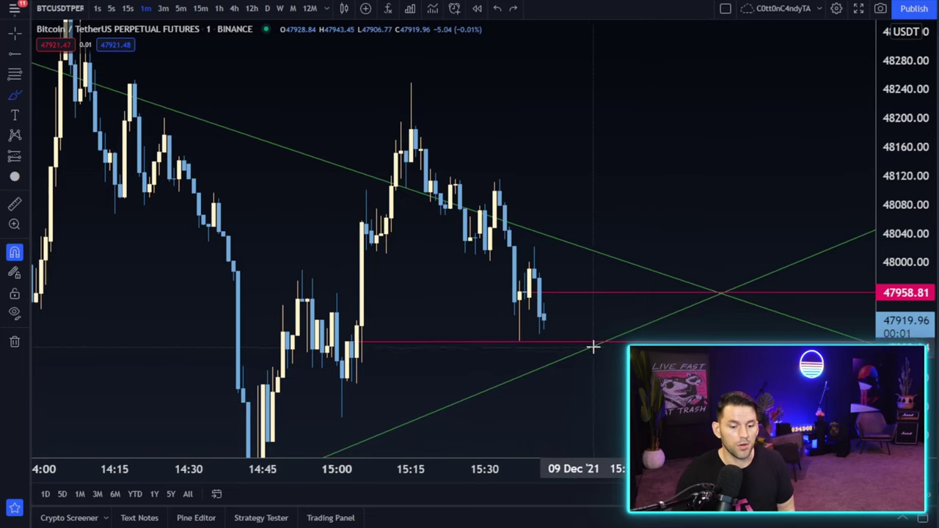
- Place the red horizontal level at 47928.84 on top of the last candle
click(543, 342)
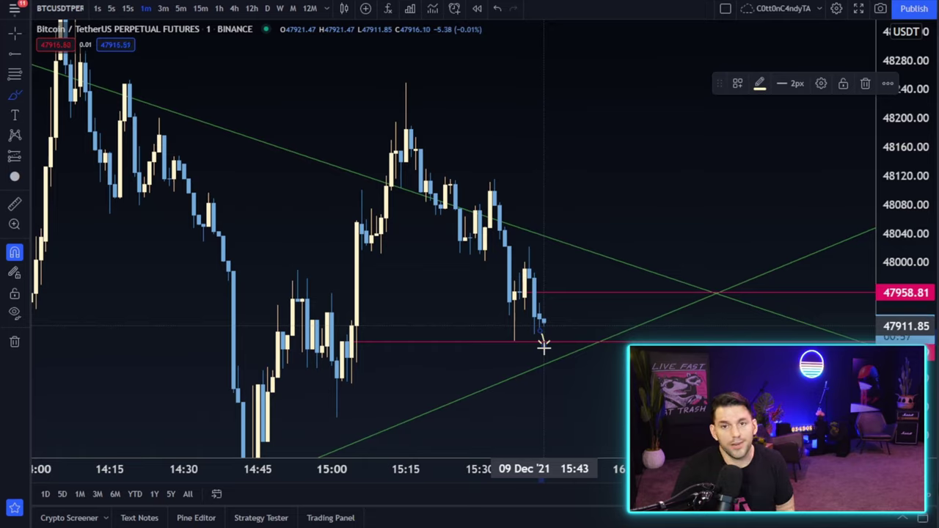
click(489, 308)
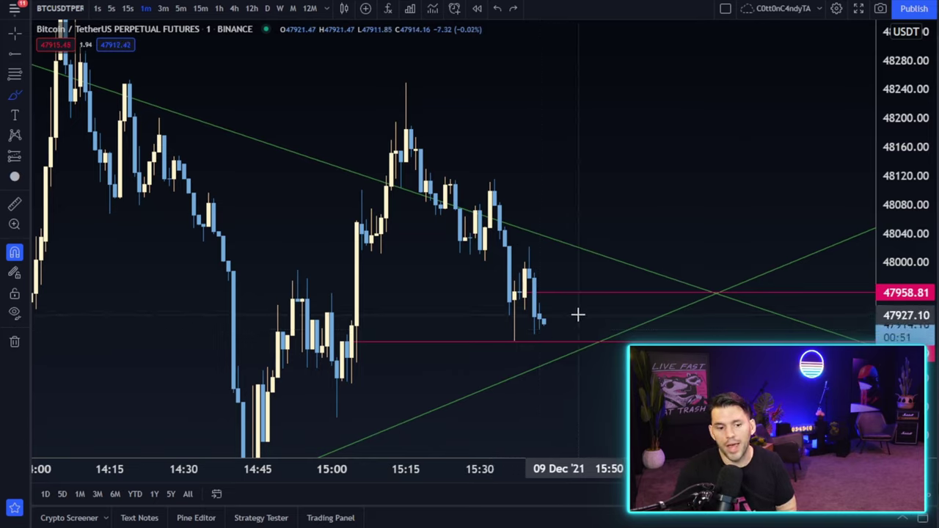
click(15, 33)
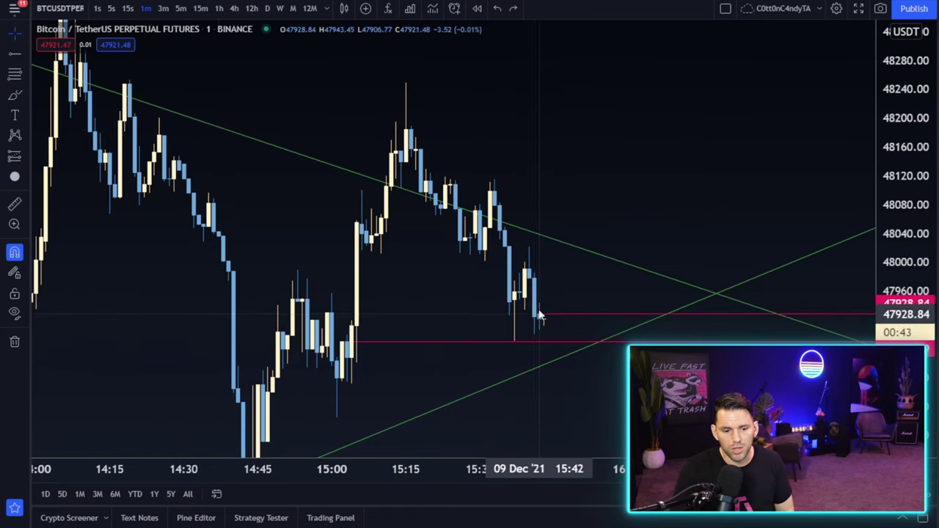
click(541, 317)
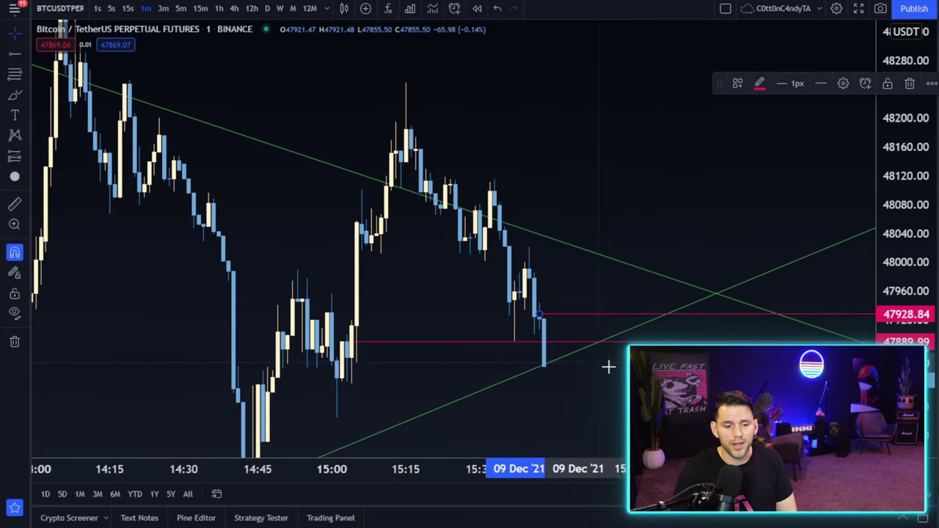
drag(604, 365, 553, 310)
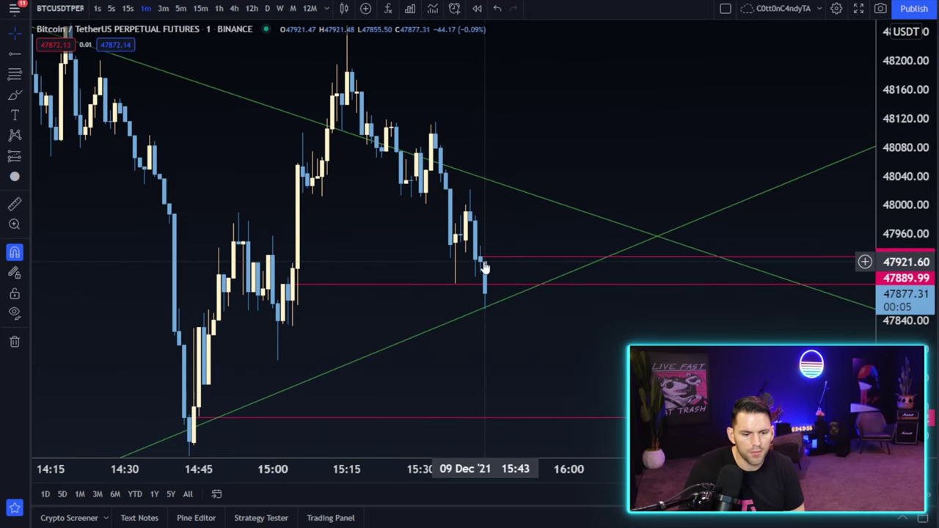
click(286, 285)
- Shift the red levels and settle the short red ray at 47921.47 above the latest candles
drag(290, 285, 483, 271)
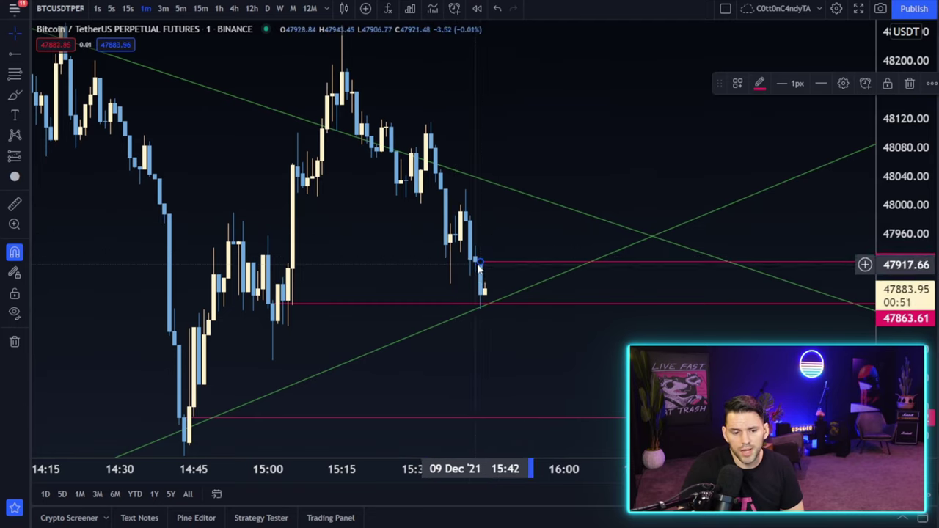
drag(477, 261, 461, 241)
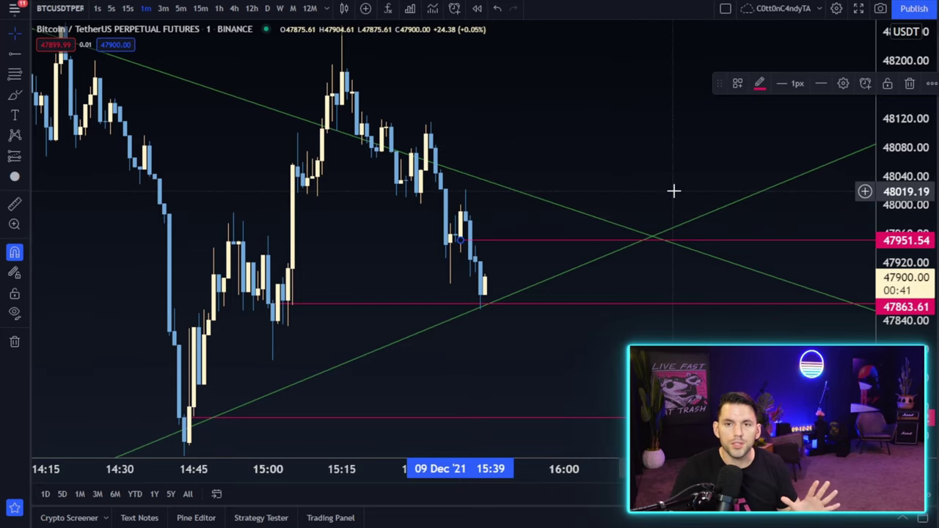
drag(464, 250, 495, 286)
drag(495, 334, 455, 340)
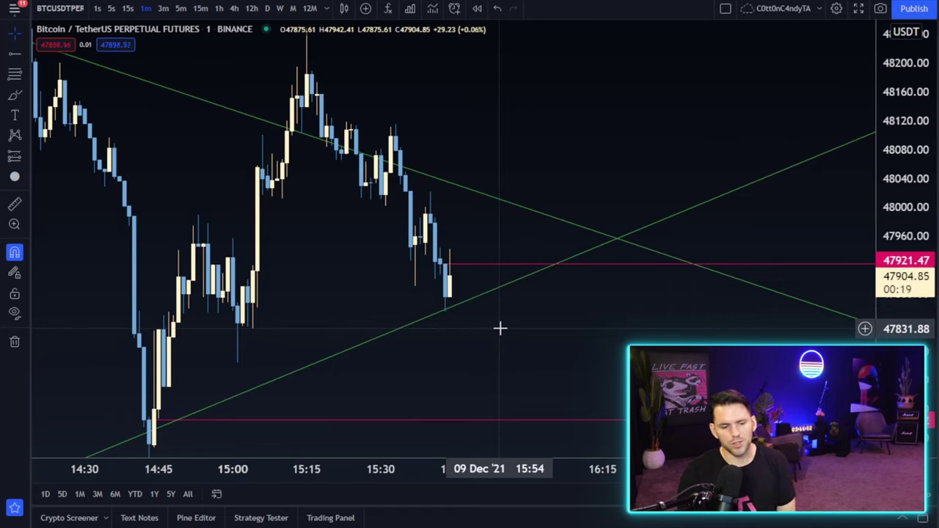
drag(490, 320, 469, 268)
drag(759, 188, 610, 332)
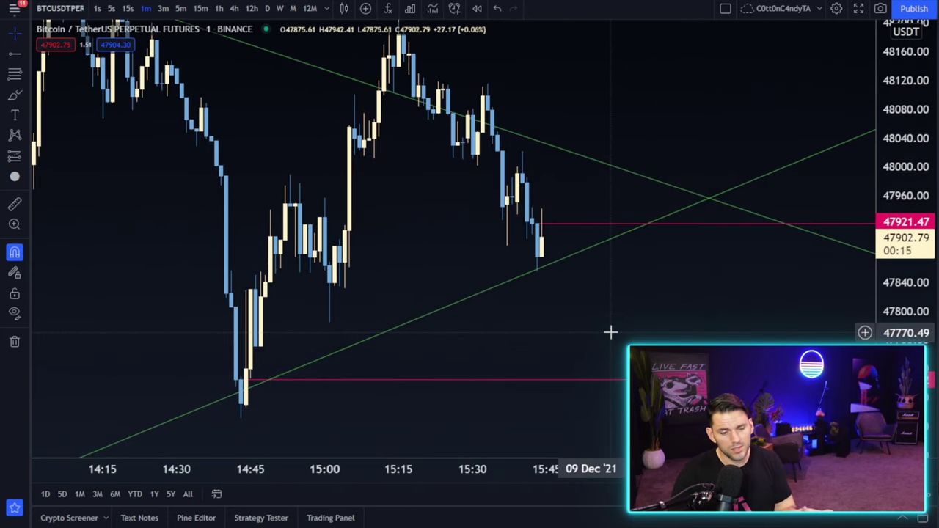
mouse_move(542, 223)
mouse_down()
mouse_move(543, 211)
mouse_move(542, 225)
mouse_up()
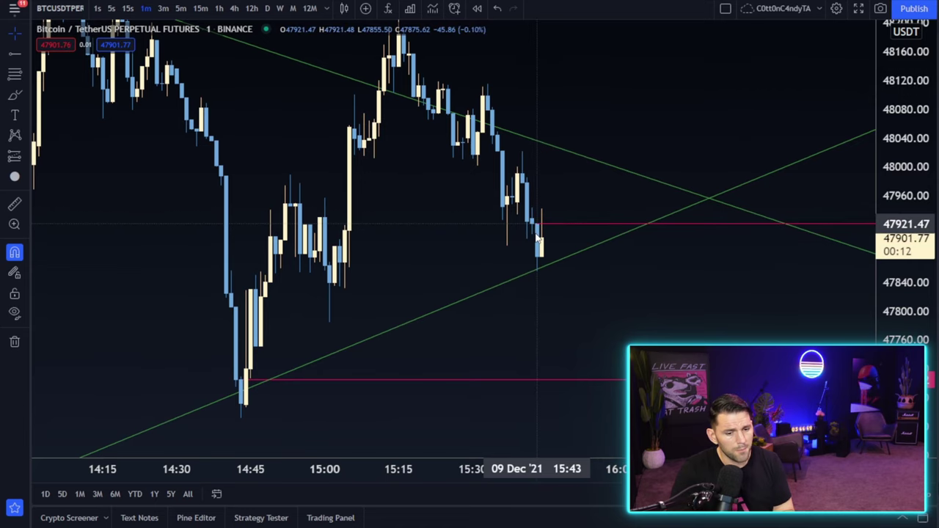
- Switch to 3-minute candles and raise the red ray to 47928.84
click(163, 8)
scroll(560, 302, up, 2)
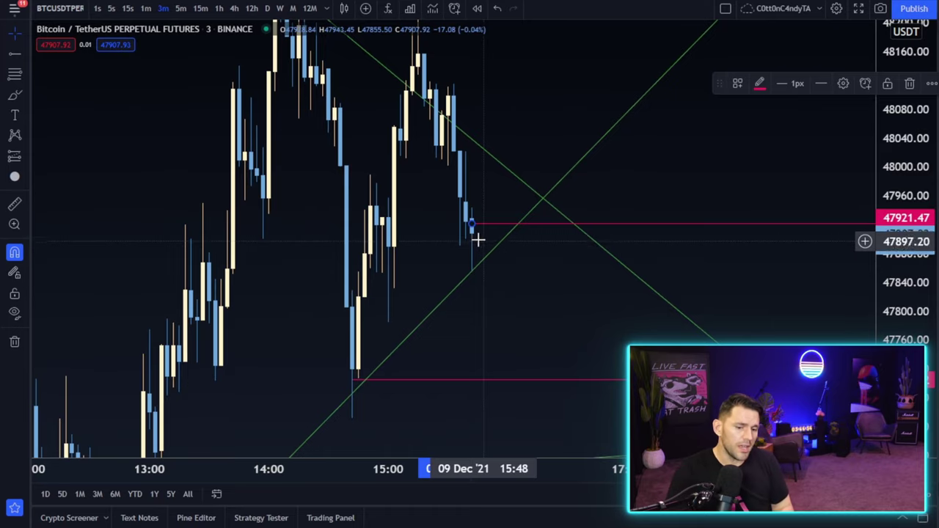
drag(473, 229, 475, 221)
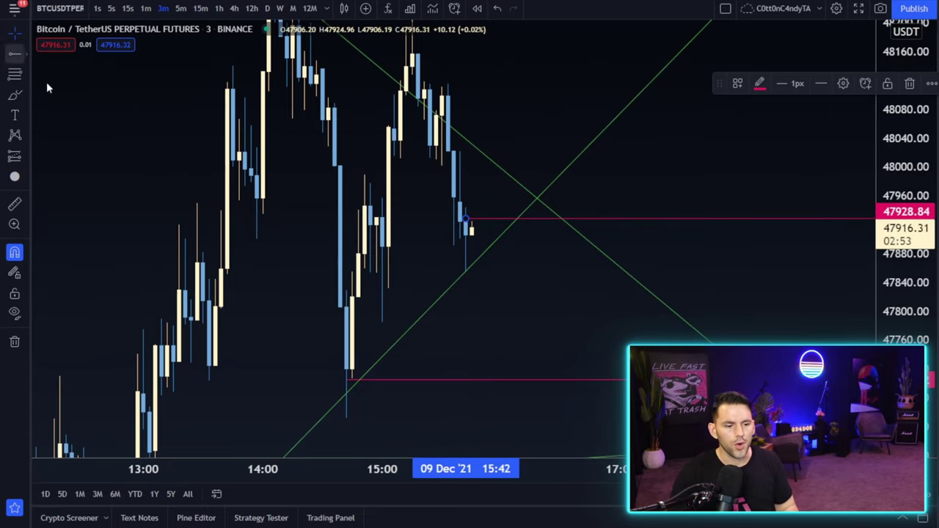
- Add a red level at 47805.82 and move it up onto 47928.84, ending on 15-minute candles
click(15, 55)
click(377, 296)
drag(377, 295, 345, 307)
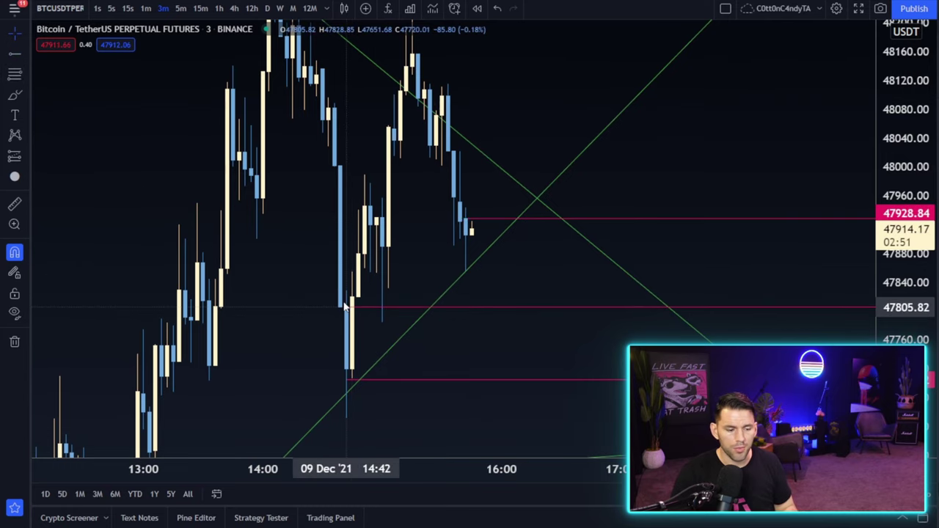
drag(291, 392, 434, 202)
drag(888, 213, 883, 275)
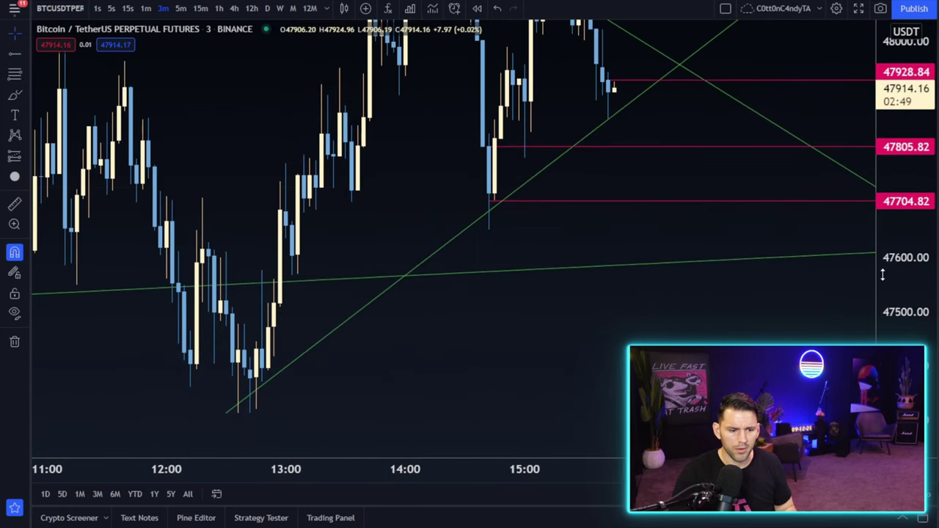
drag(488, 145, 262, 270)
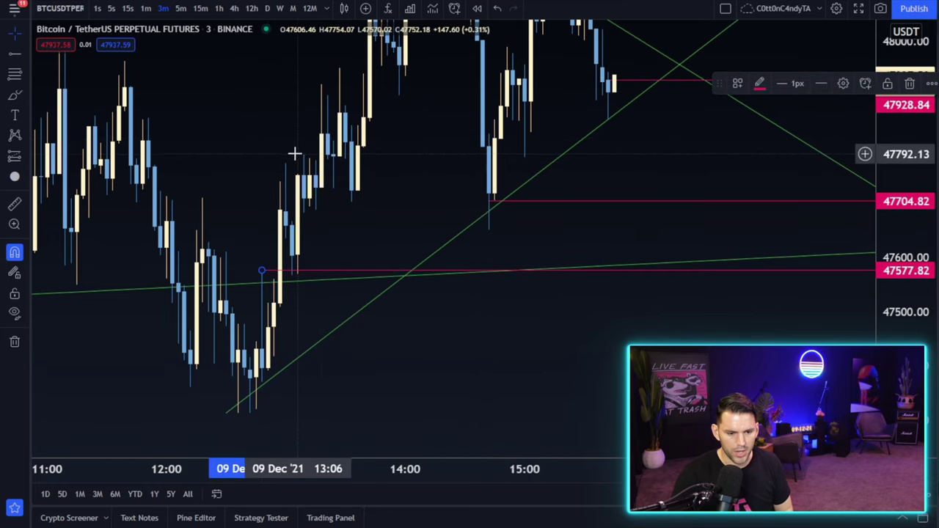
drag(262, 270, 613, 85)
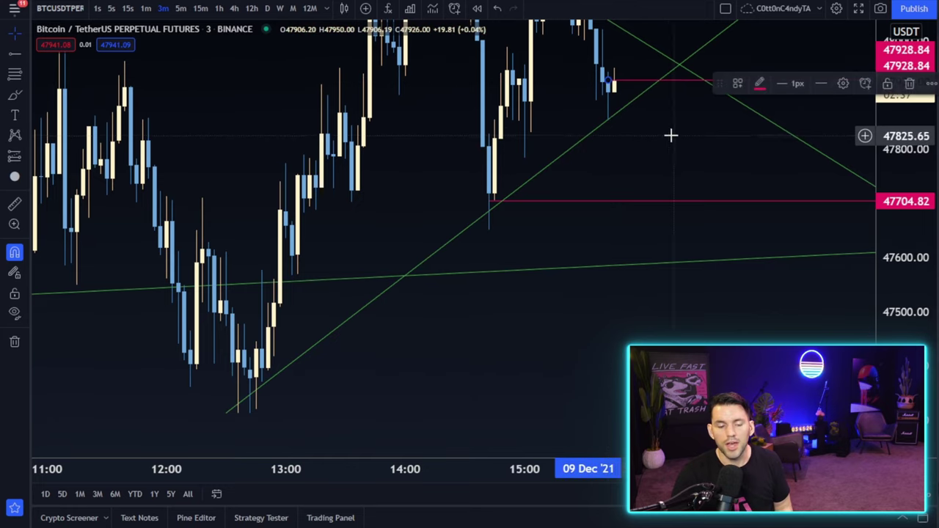
drag(670, 135, 589, 272)
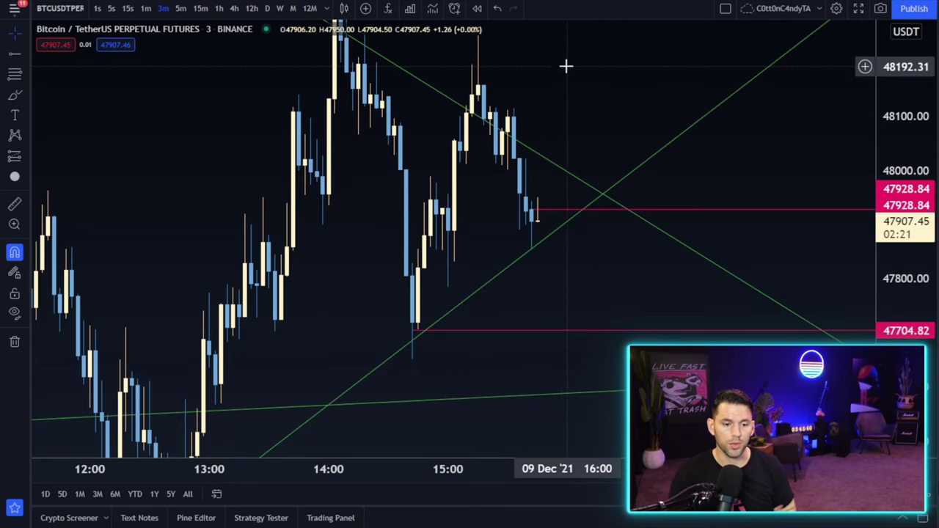
drag(566, 65, 539, 176)
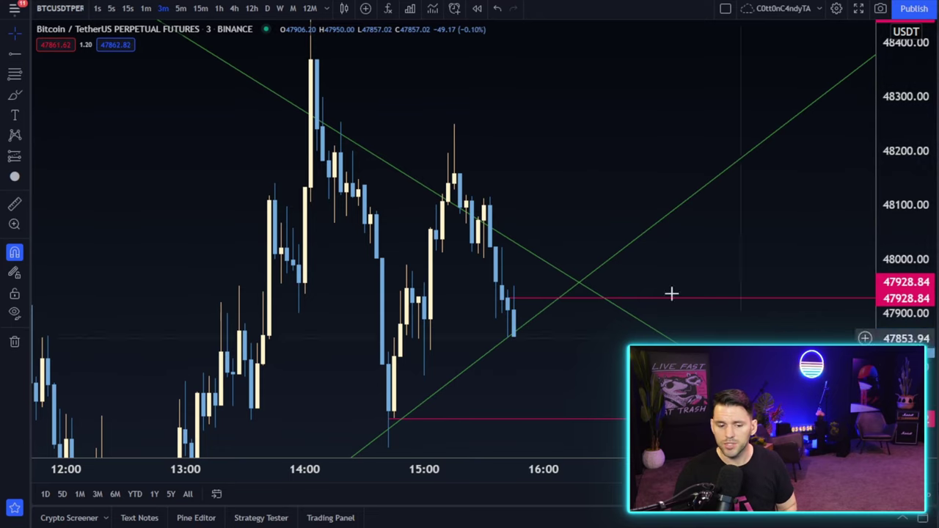
click(200, 8)
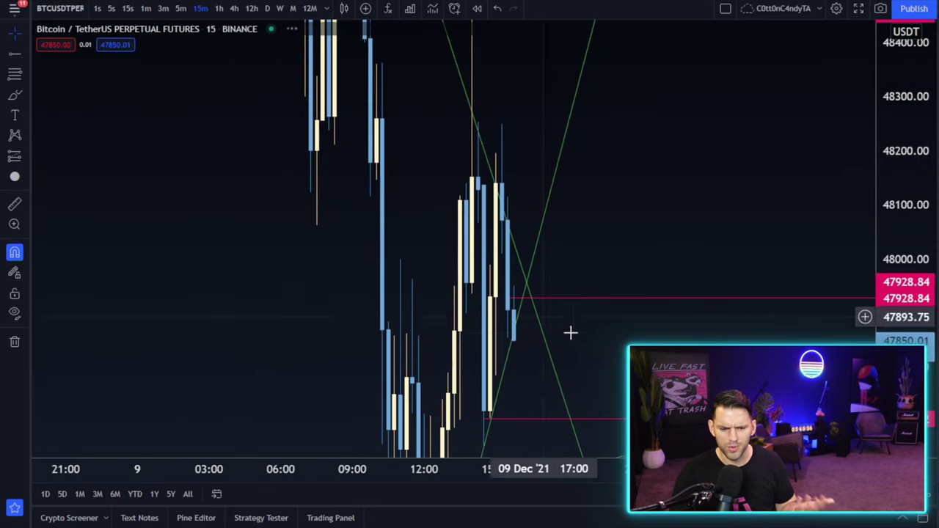
- Add a red horizontal level at 48072.15 on the 15-minute chart
scroll(599, 339, right, 2)
click(15, 54)
click(479, 207)
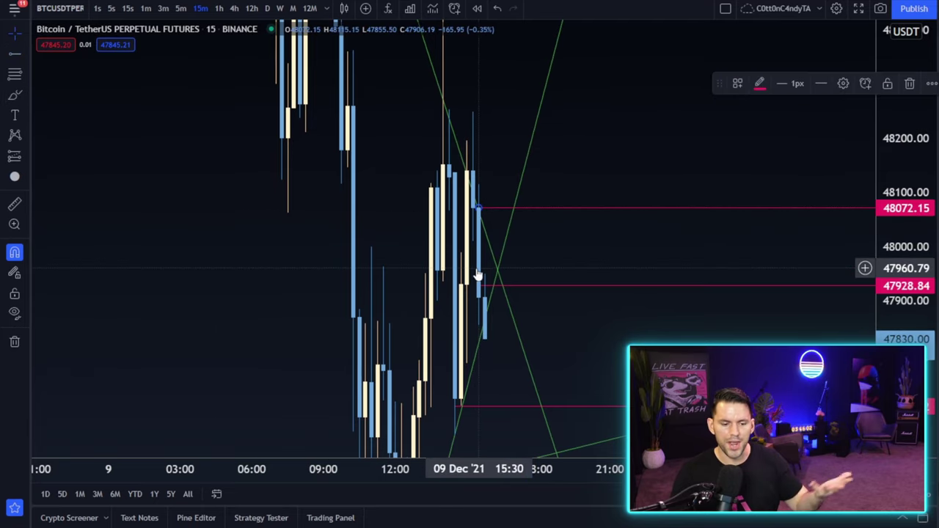
scroll(582, 259, right, 1)
scroll(582, 260, right, 5)
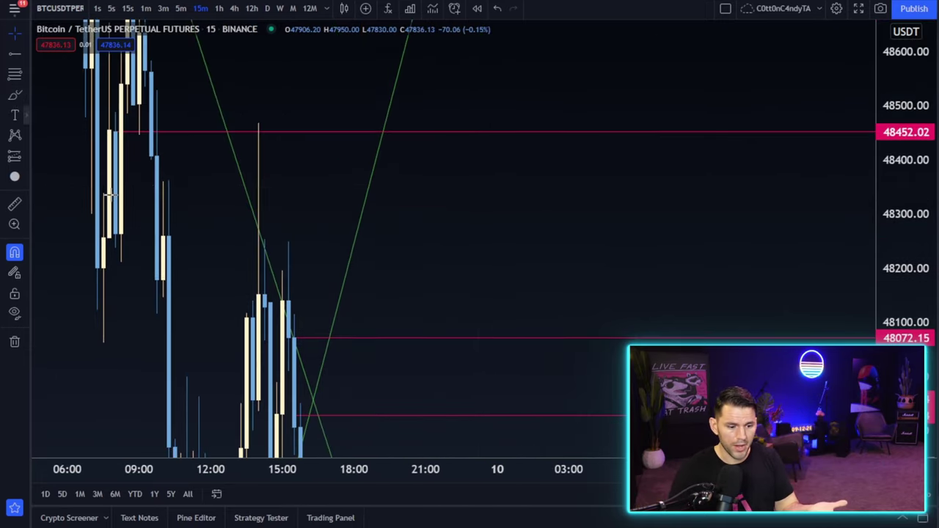
click(14, 94)
- Sketch a yellow brush path dipping to 48072.15 then rising, undoing two stray strokes
mouse_move(281, 415)
mouse_down()
mouse_move(321, 259)
mouse_move(372, 247)
mouse_move(362, 336)
mouse_move(425, 233)
mouse_move(503, 209)
mouse_move(518, 183)
mouse_up()
mouse_move(369, 310)
mouse_down()
mouse_move(354, 360)
mouse_move(378, 347)
mouse_move(409, 364)
mouse_up()
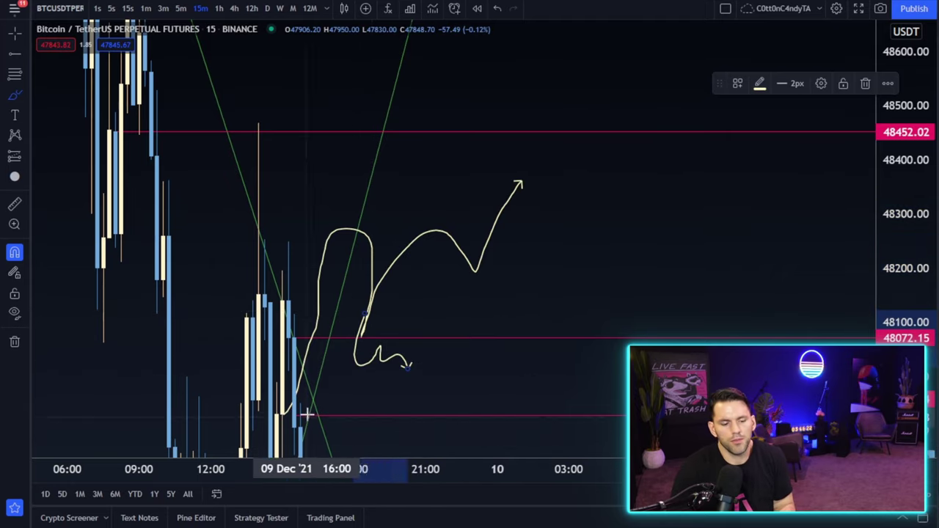
drag(306, 416, 309, 414)
key(ctrl+z)
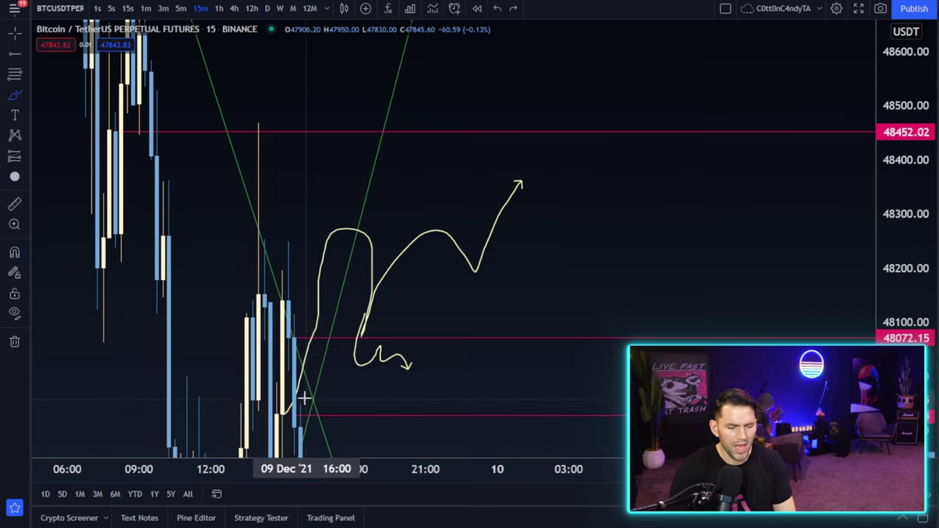
key(ctrl+z)
mouse_move(306, 330)
mouse_down()
mouse_move(361, 304)
mouse_move(360, 342)
mouse_move(462, 241)
mouse_move(530, 196)
mouse_move(543, 211)
mouse_up()
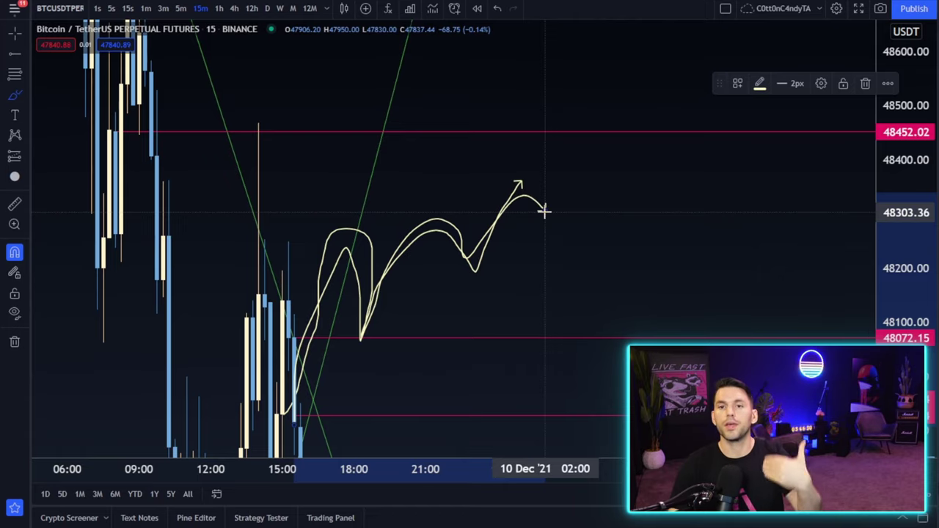
click(219, 8)
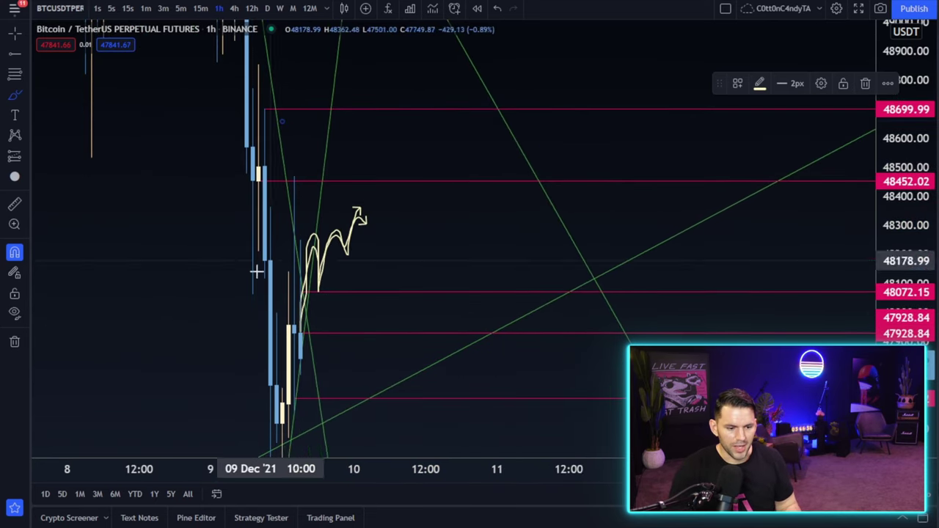
- Raise the 47928.84 red level to 47957.04 and delete the yellow projected path
drag(300, 334, 297, 325)
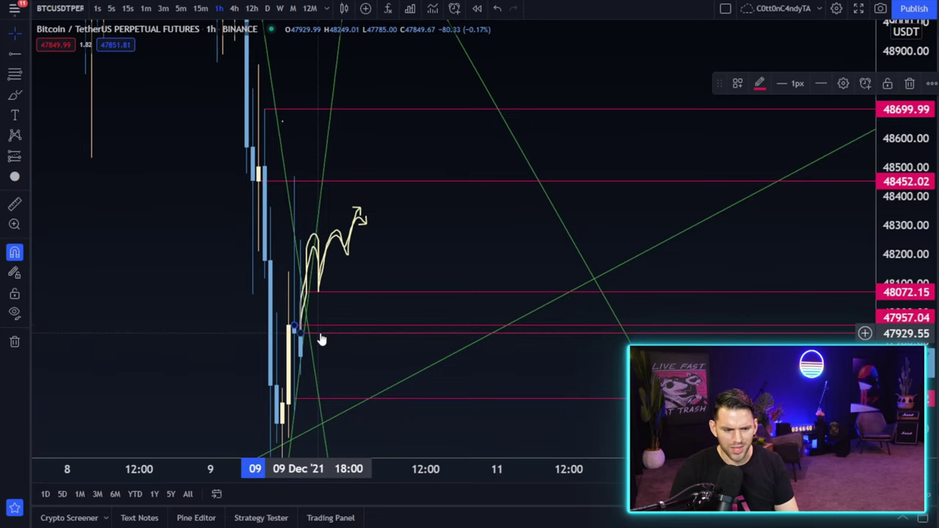
click(321, 333)
click(321, 268)
key(Delete)
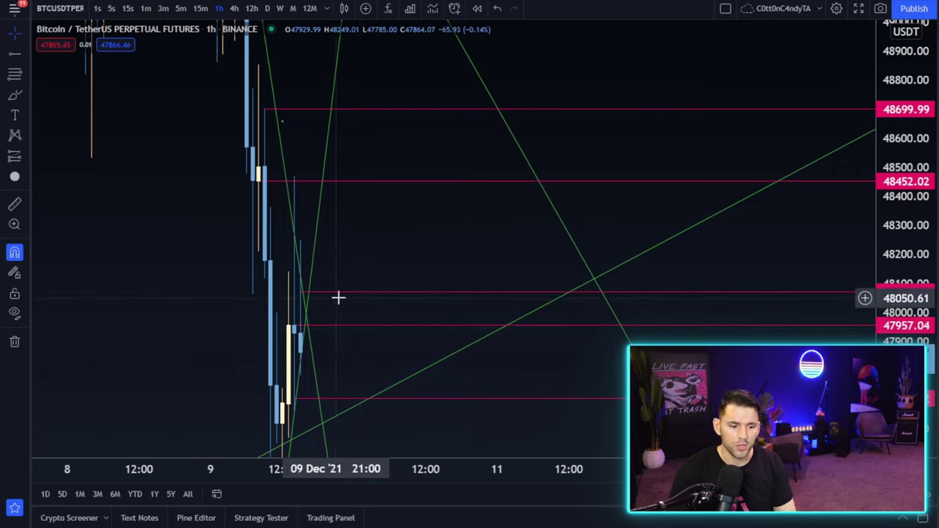
- Lower the upper red level to 47929.99, then view 15-minute and 1-minute candles
drag(302, 289, 299, 317)
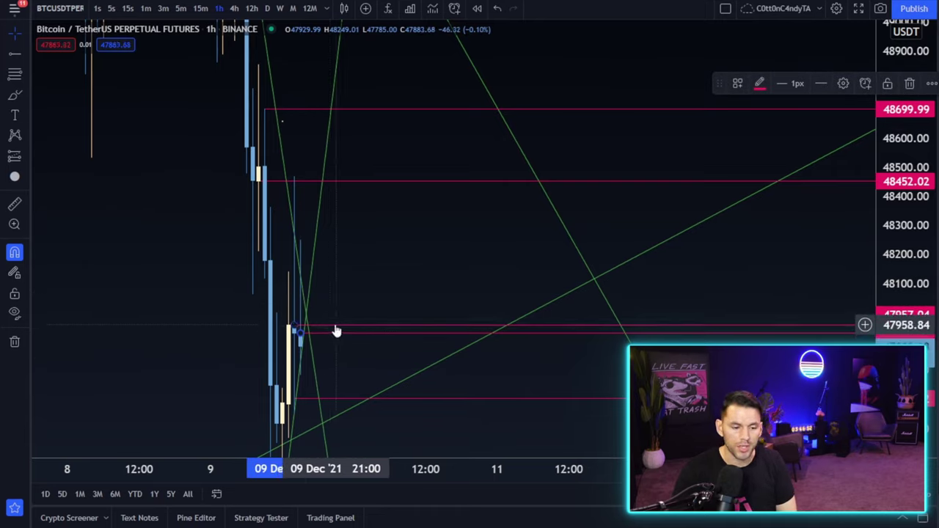
click(362, 328)
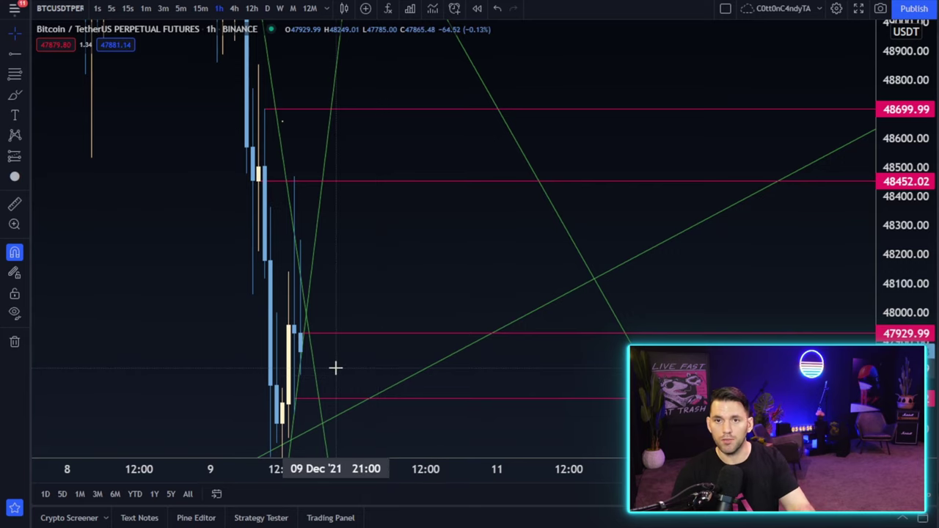
click(206, 8)
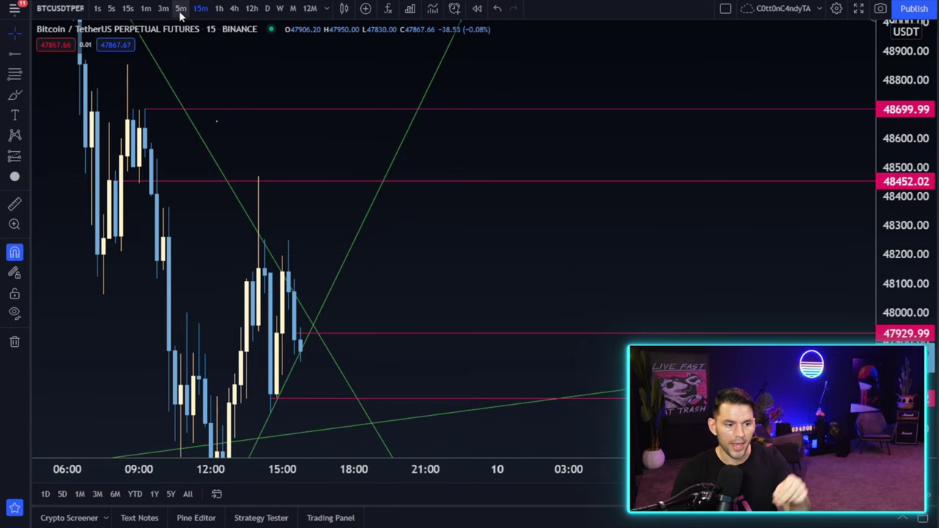
click(145, 8)
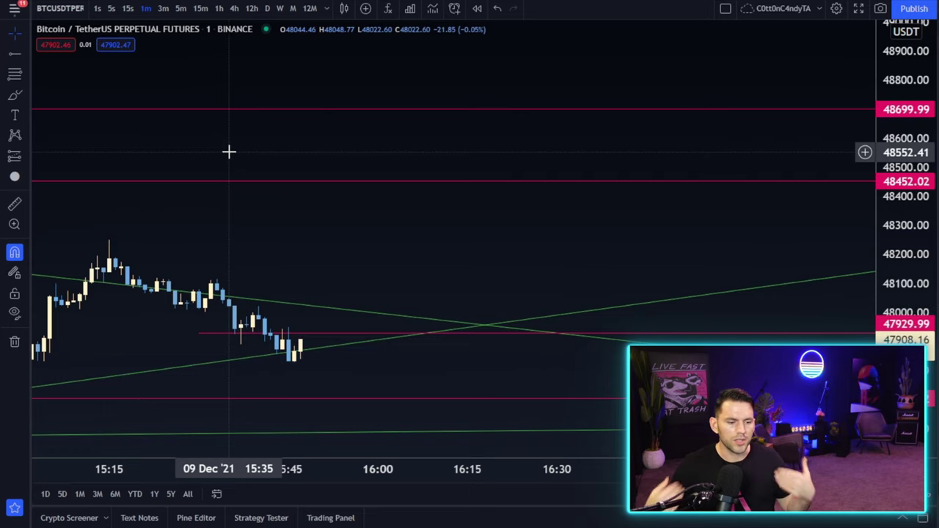
- On 1-hour candles, pan to earlier bars and lift the red line from 47929.99 to 47957.04
scroll(283, 176, down, 4)
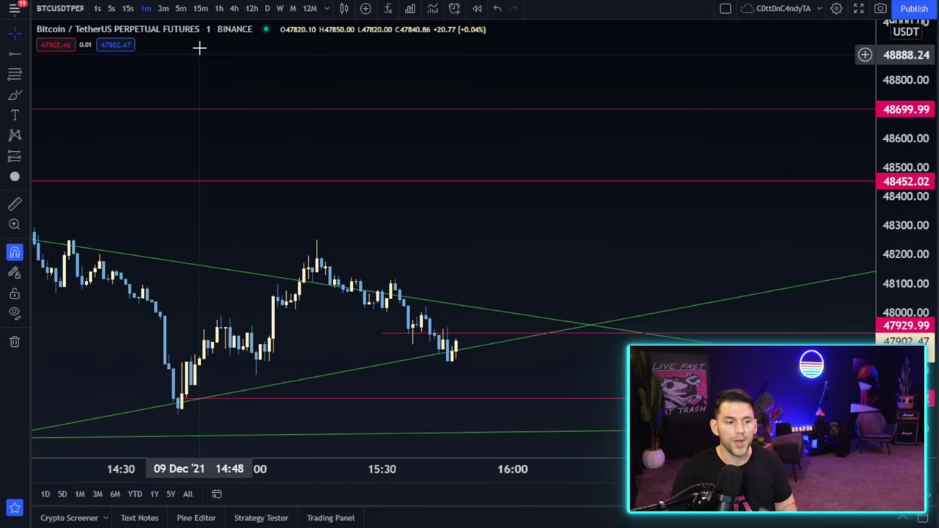
click(219, 8)
scroll(530, 231, up, 5)
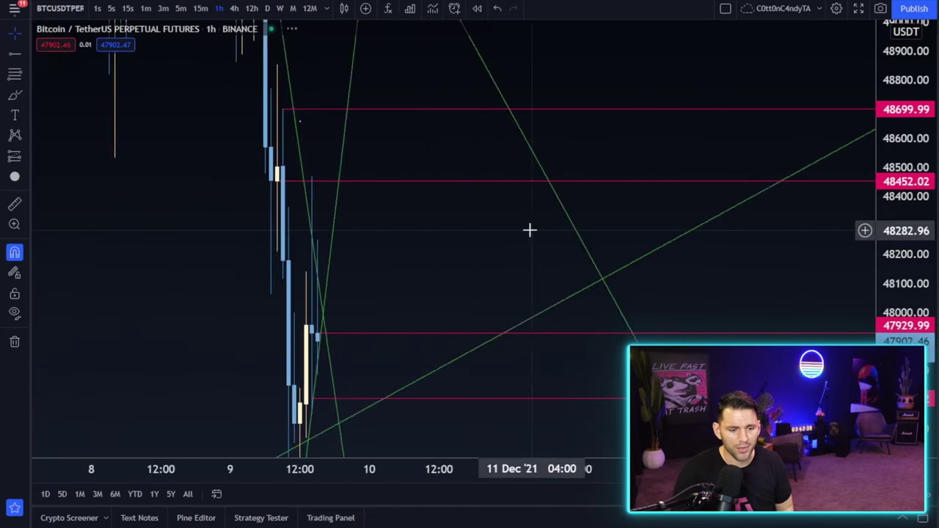
drag(262, 254, 486, 256)
scroll(293, 396, up, 3)
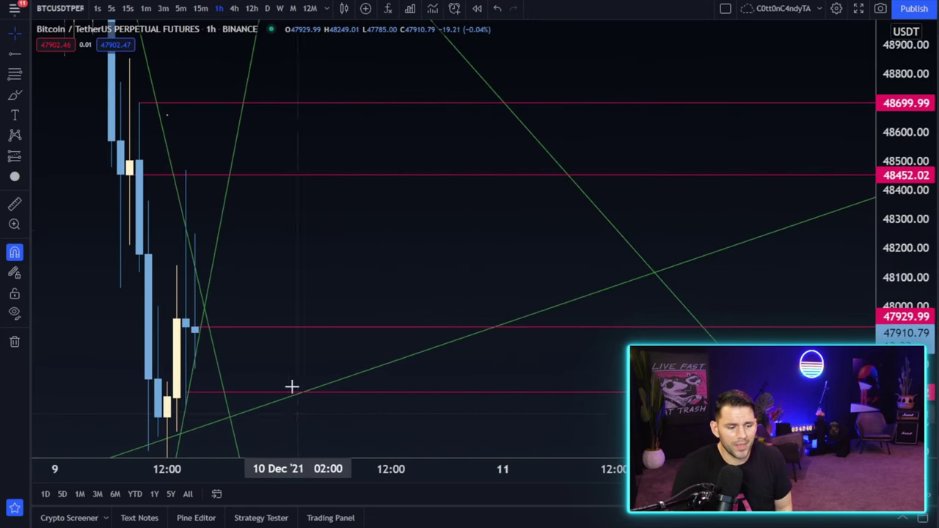
scroll(319, 299, left, 3)
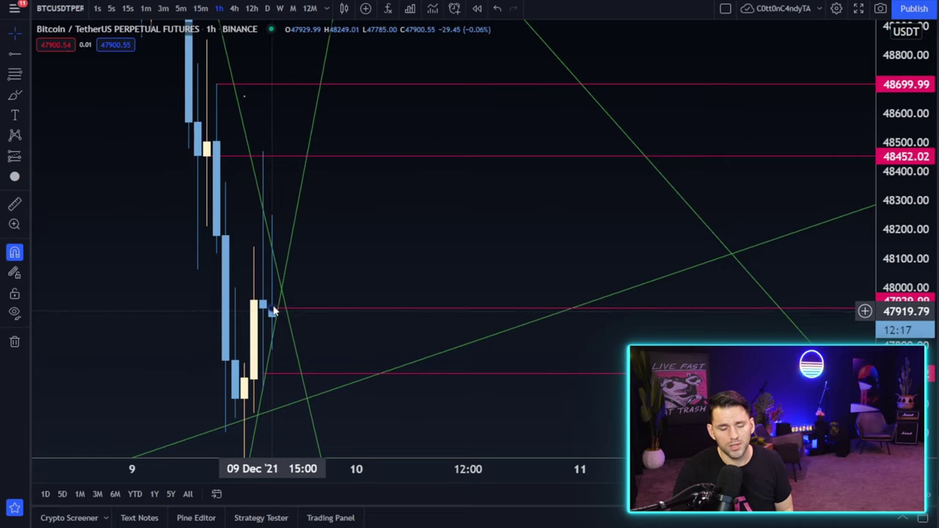
drag(272, 309, 279, 326)
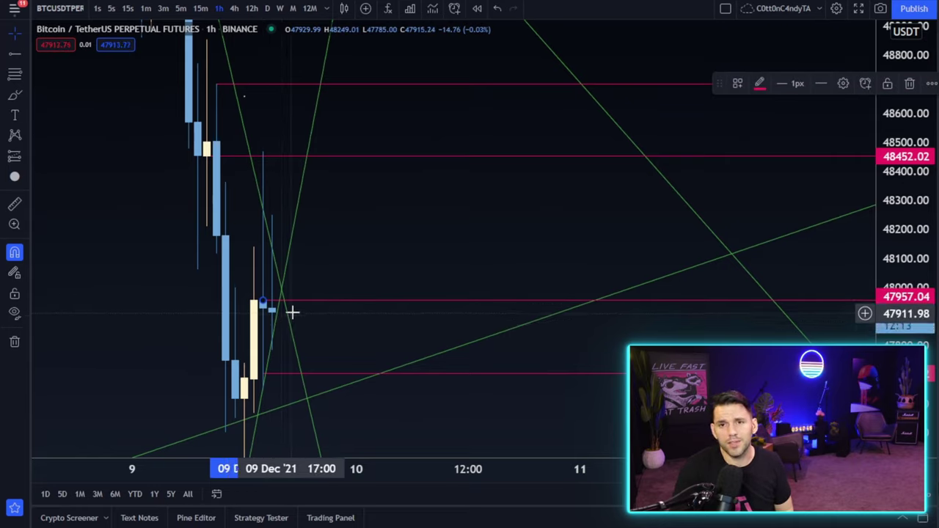